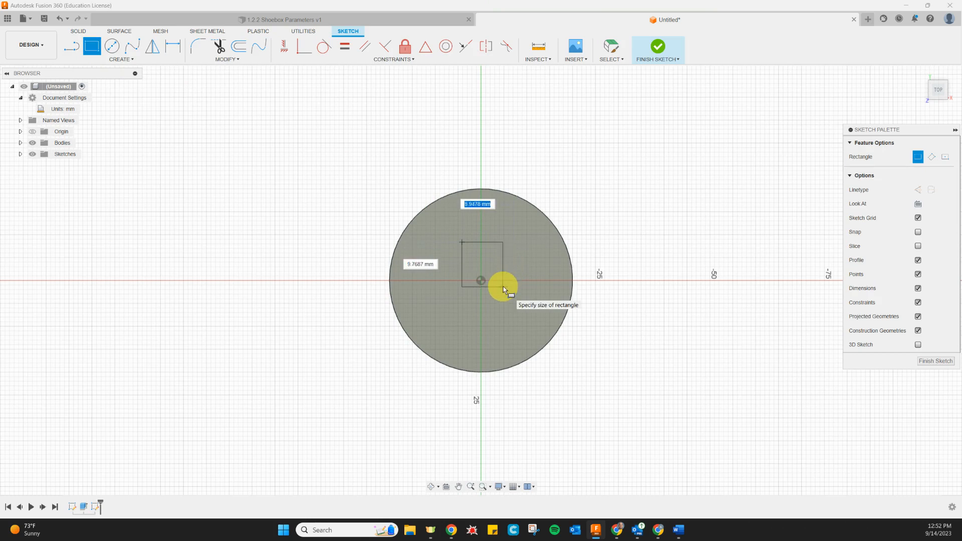
Sketch a 10 by 10 mm center rectangle at the origin on the cylinder's top face and finish the sketch.
key("Escape")
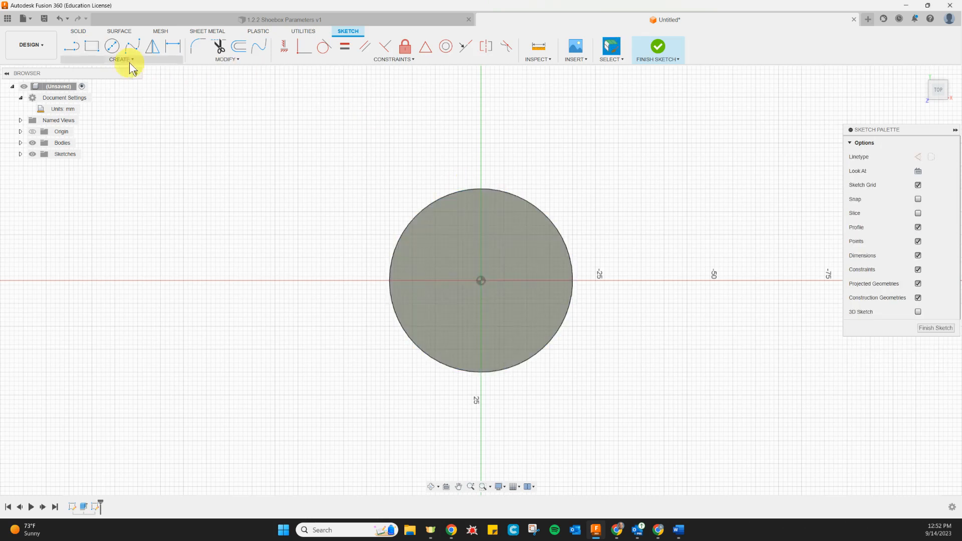
left_click(107, 58)
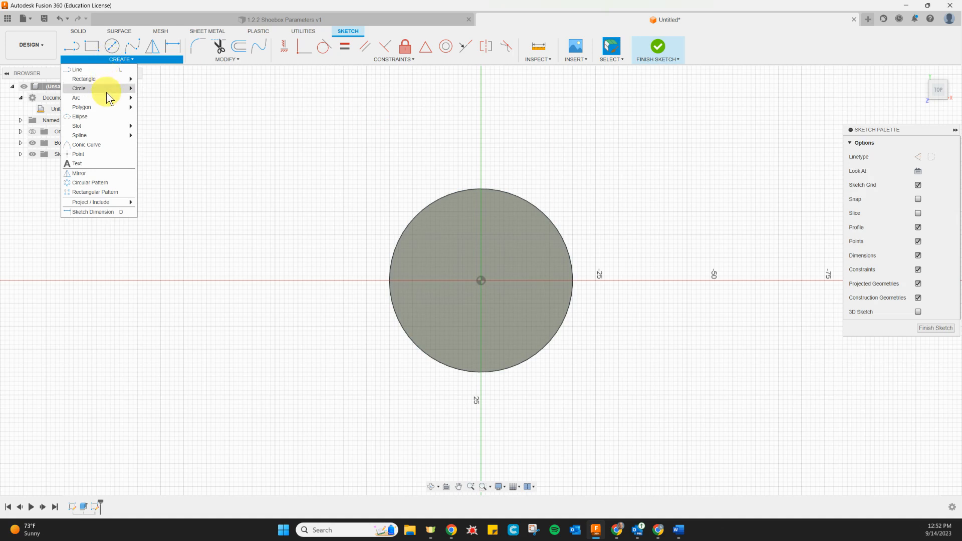
mouse_move(103, 79)
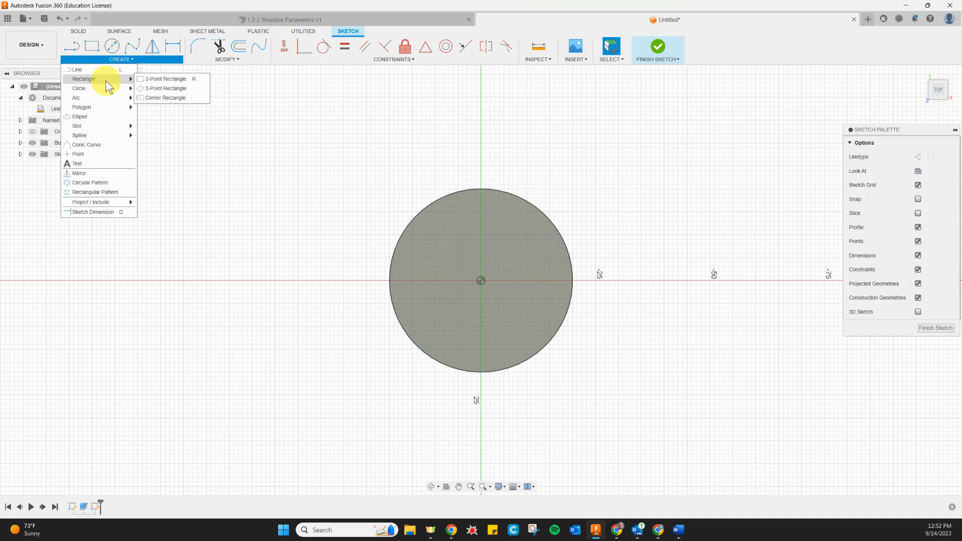
left_click(196, 101)
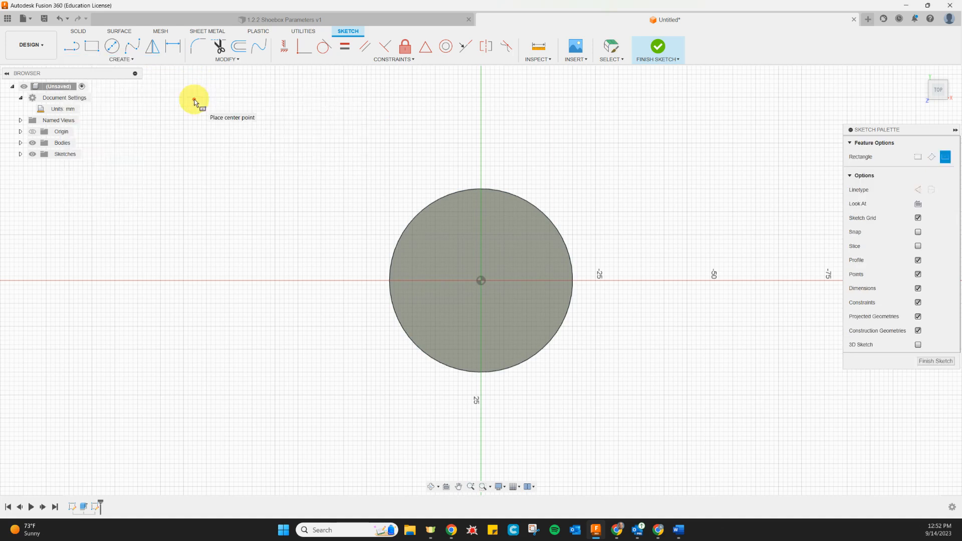
left_click(490, 276)
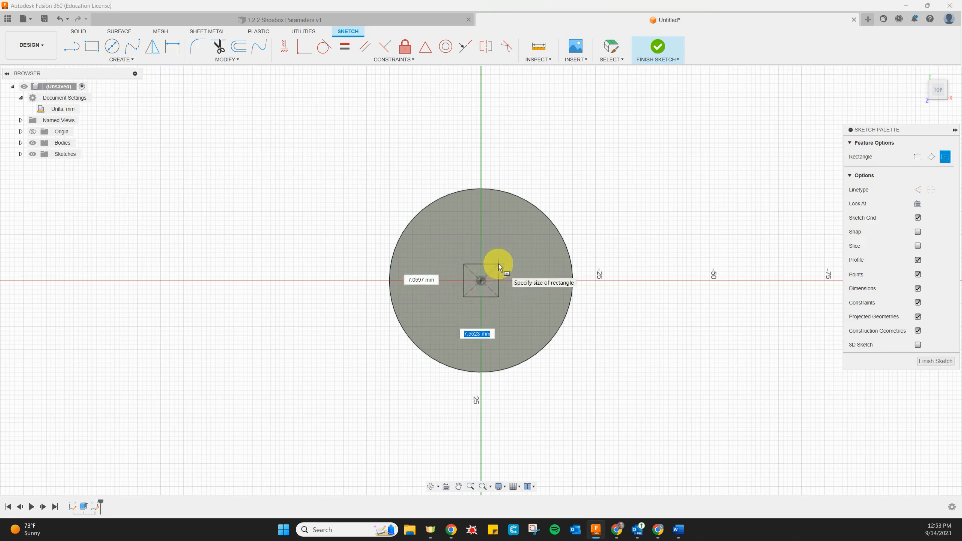
type("10")
key("Tab")
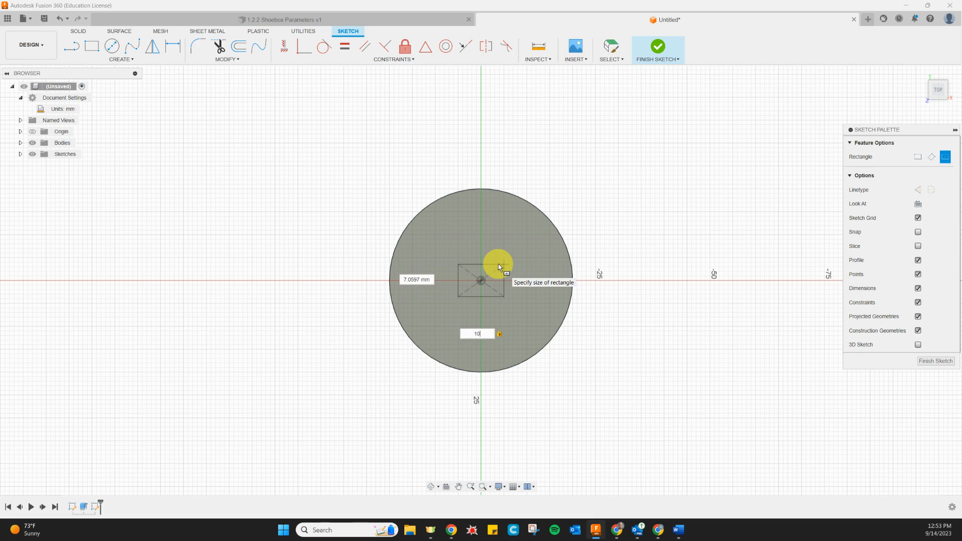
key("Tab")
type("10")
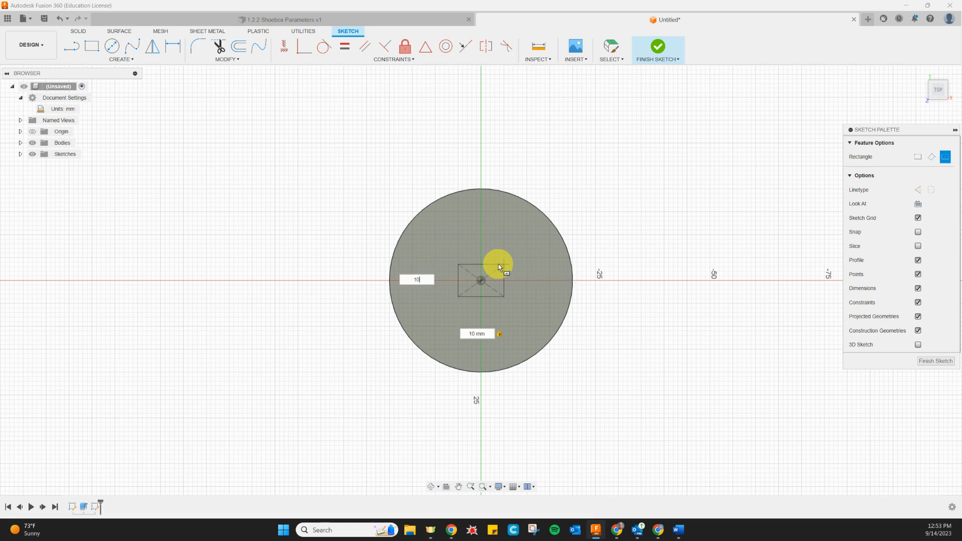
key("Return")
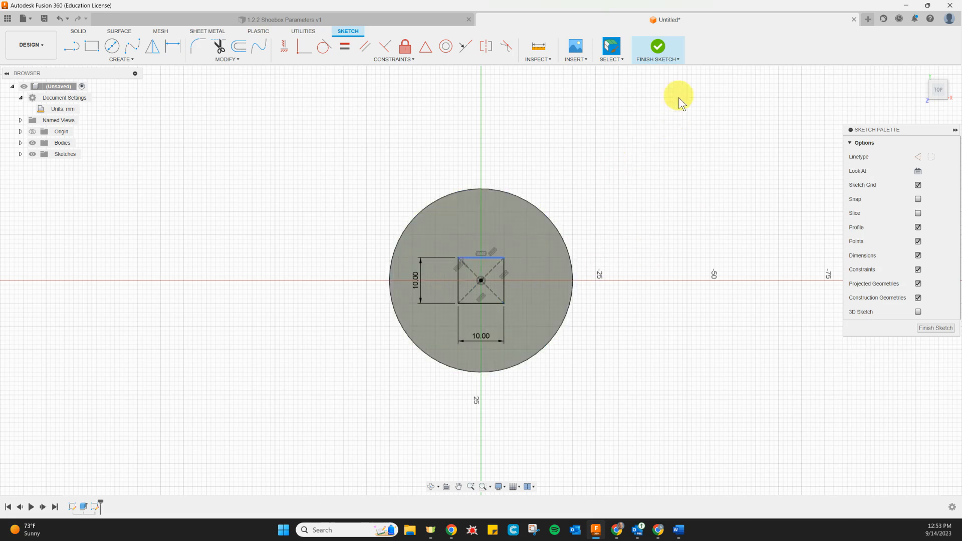
left_click(660, 49)
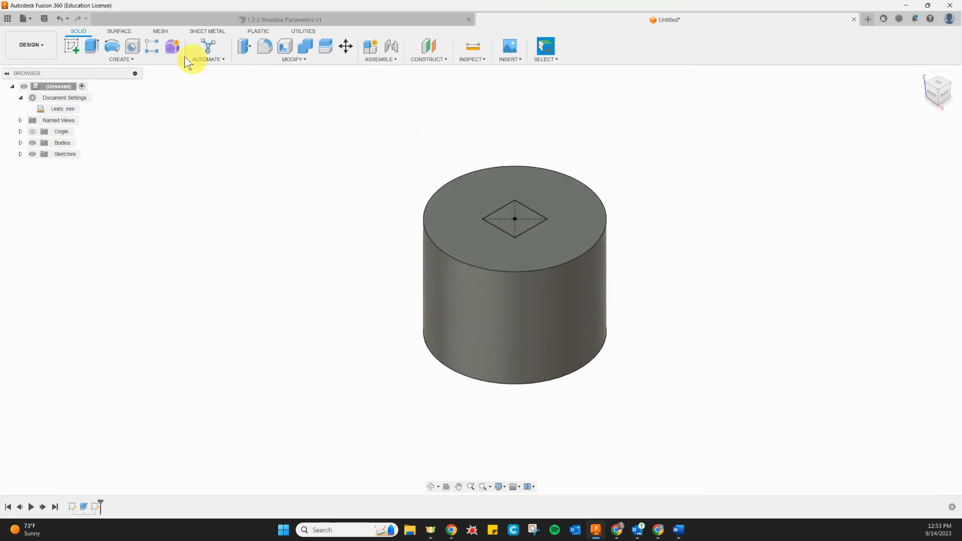
Extrude the square profile 15 mm upward from the cylinder's top face as a join, matching the height on the reference drawing.
left_click(92, 46)
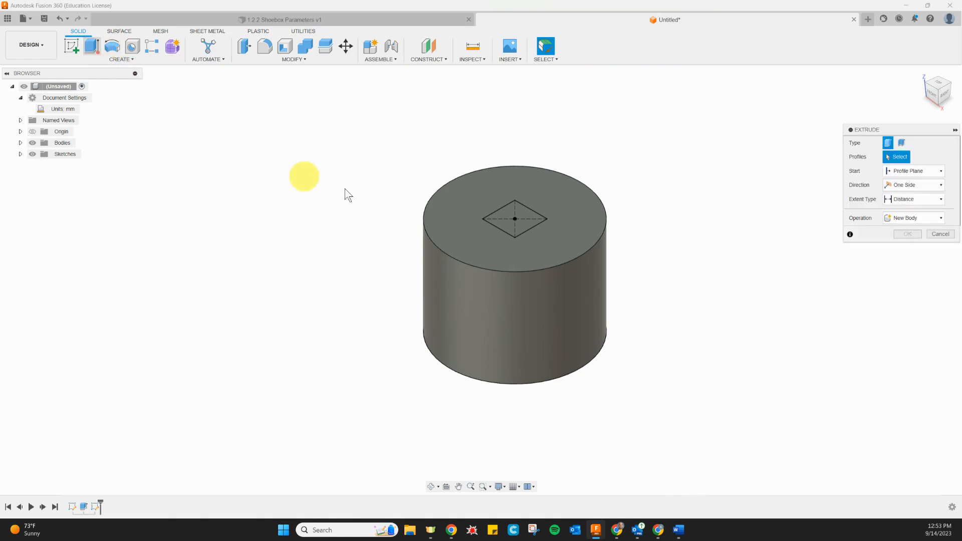
left_click(501, 224)
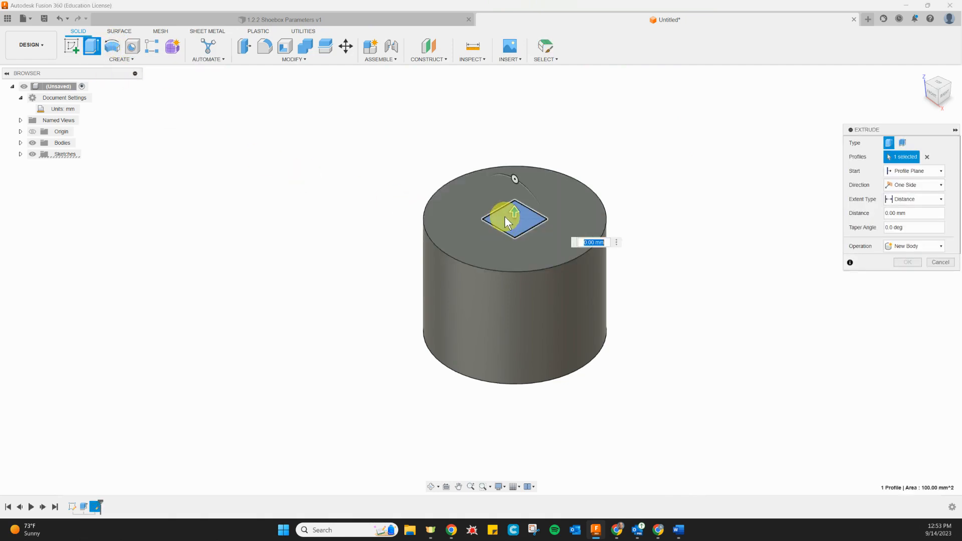
left_click_drag(511, 214, 519, 164)
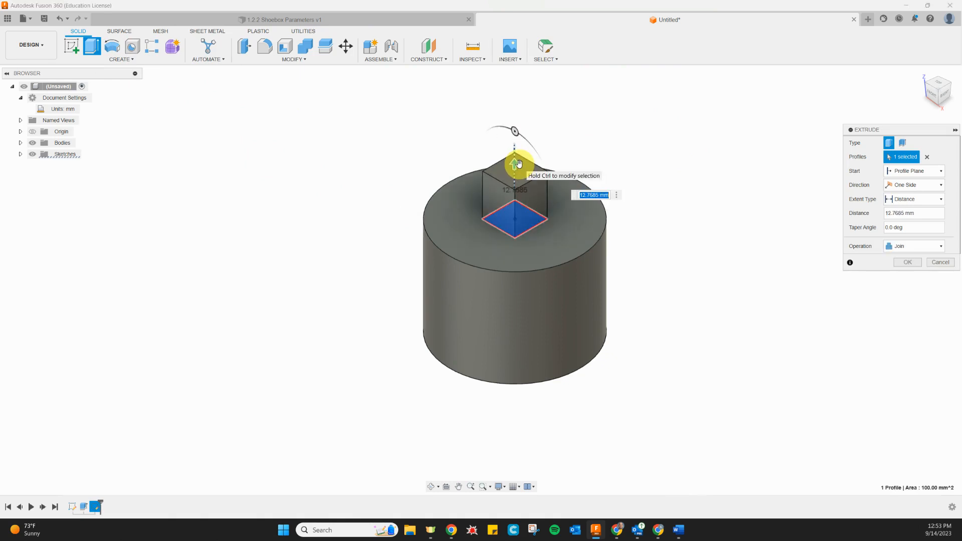
key("alt+Tab")
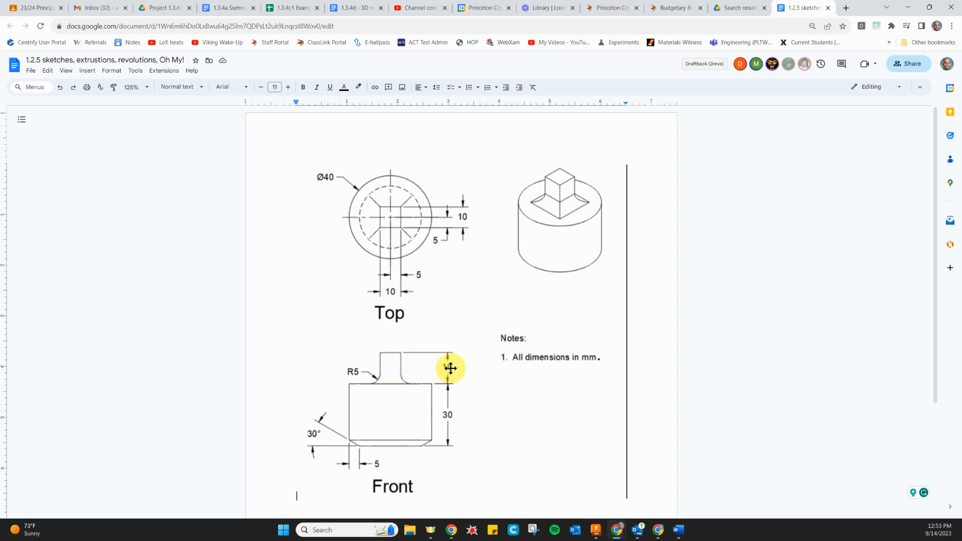
key("alt+Tab")
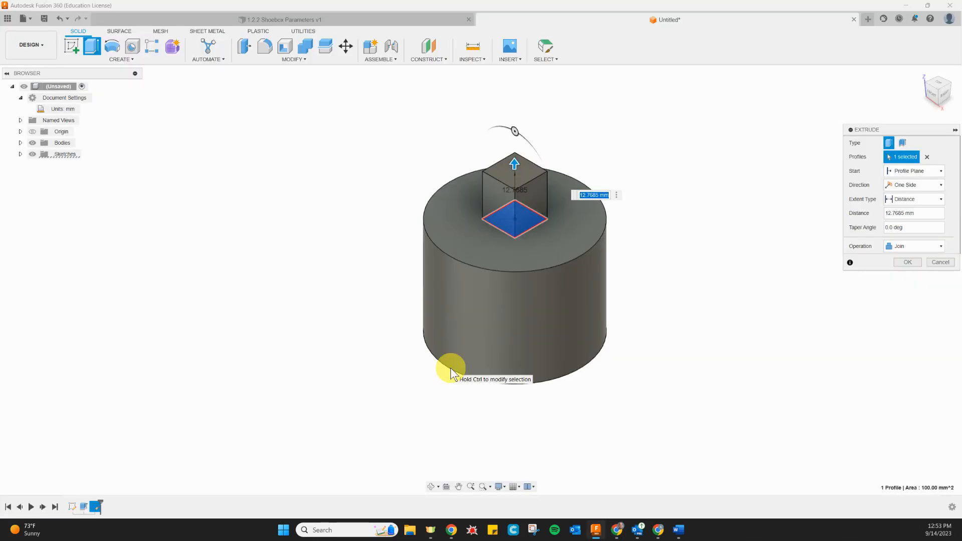
key("Return")
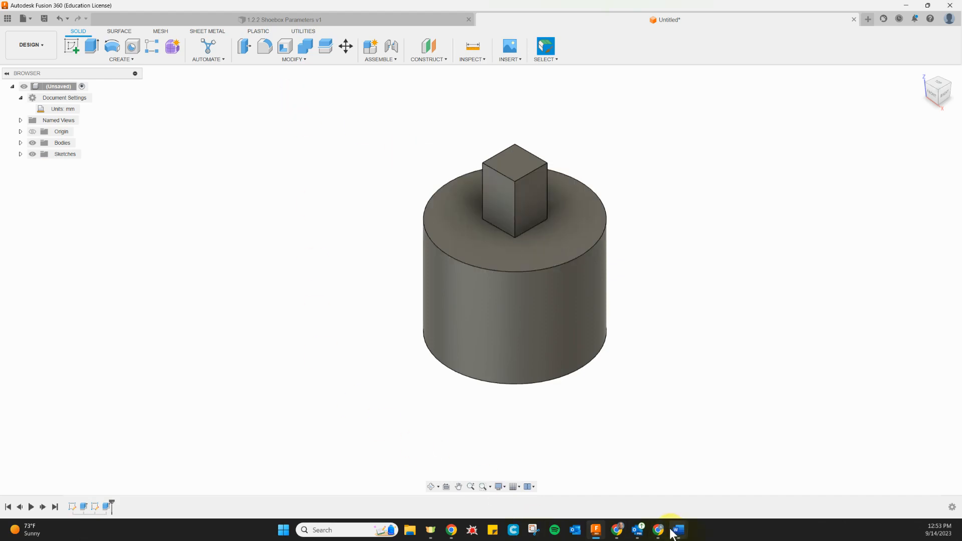
Check the reference drawing in Google Docs and fillet the four edges at the base of the square post with a 5 mm radius.
mouse_move(673, 534)
key("alt+Tab")
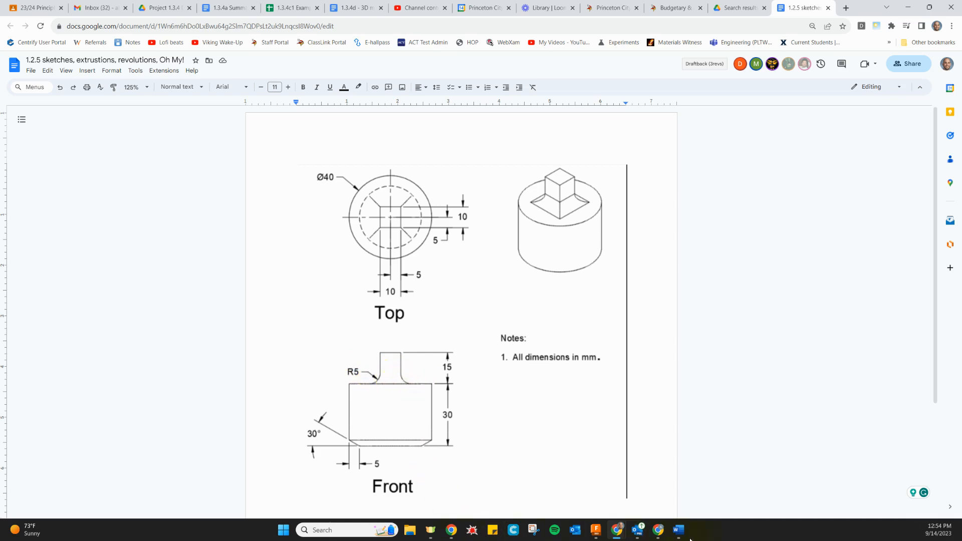
left_click(597, 530)
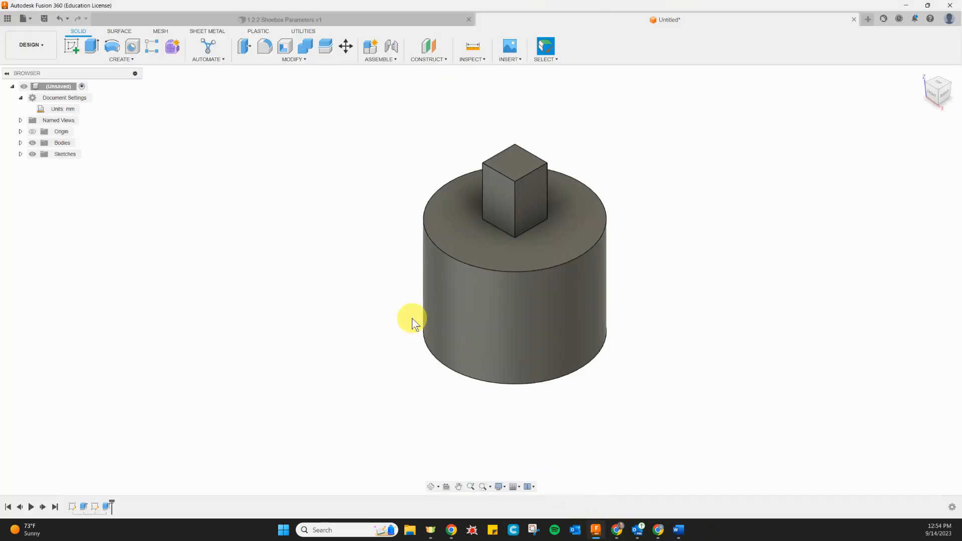
left_click(262, 47)
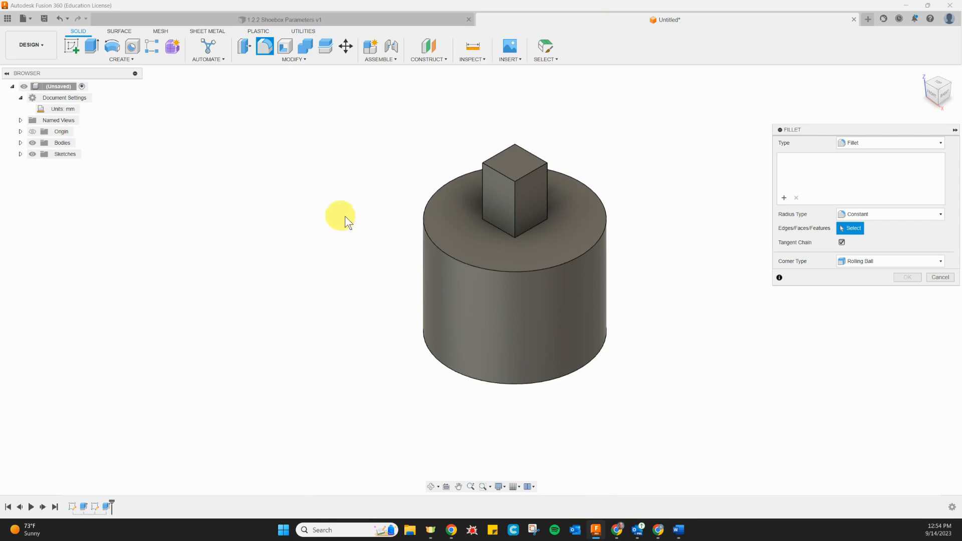
left_click(494, 224)
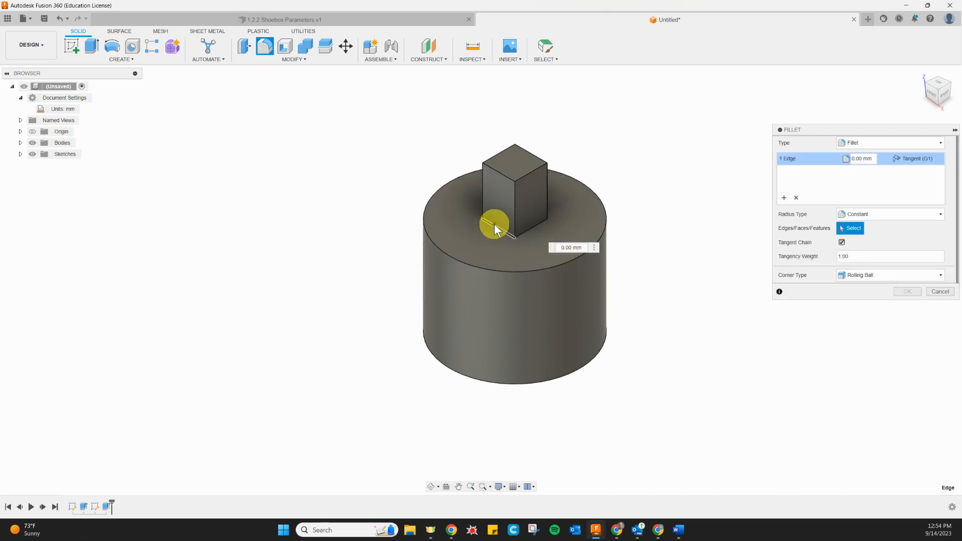
left_click(535, 227)
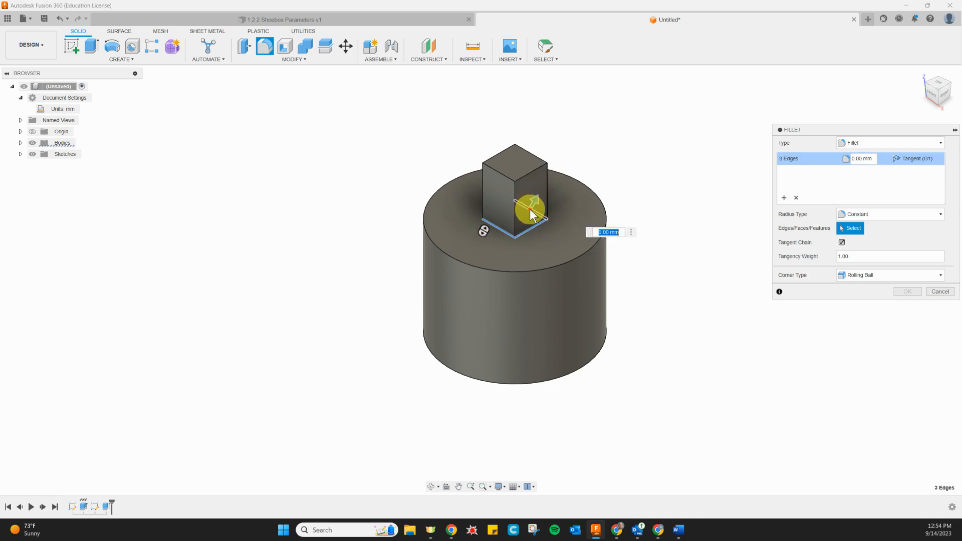
left_click(501, 208)
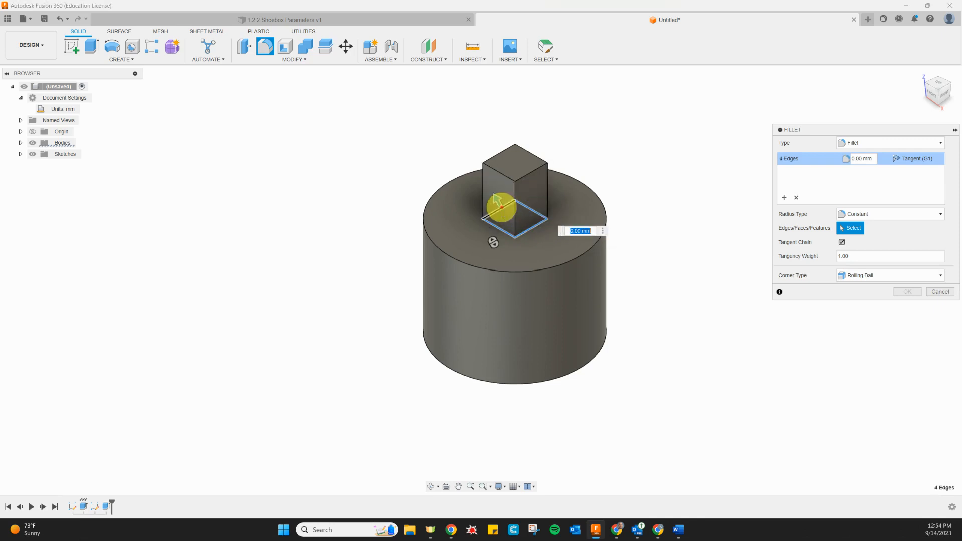
left_click(495, 229)
mouse_move(496, 200)
left_mouse_down()
mouse_move(479, 188)
mouse_move(486, 197)
left_mouse_up()
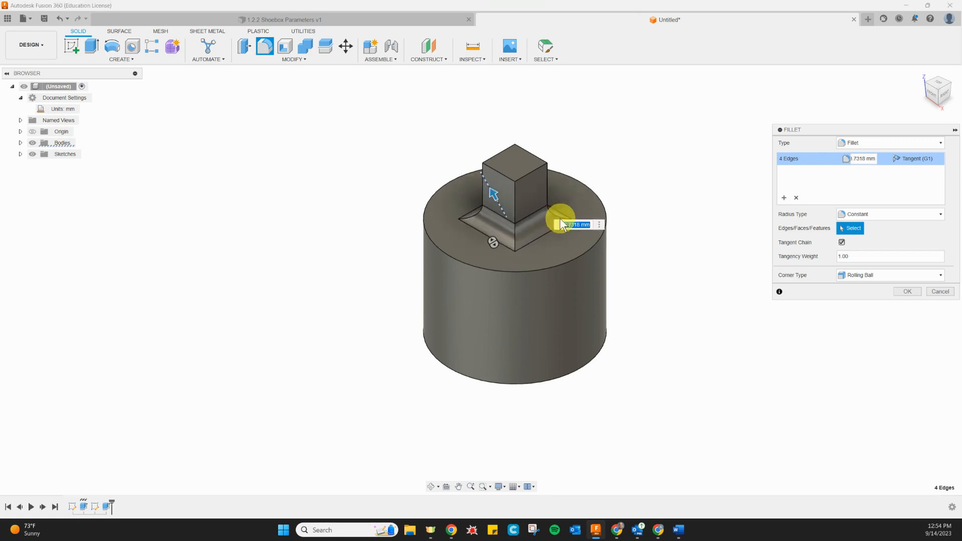
left_click(582, 224)
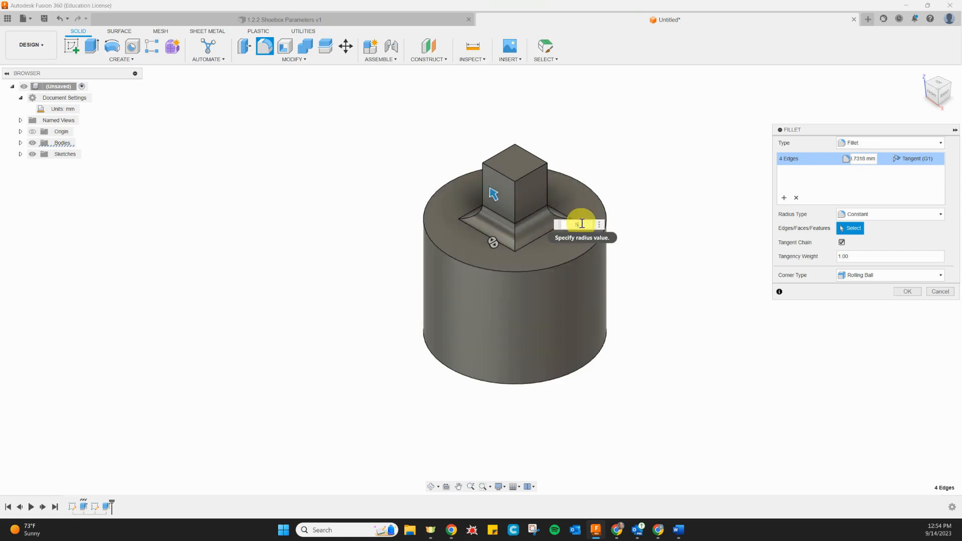
type("5")
key("Return")
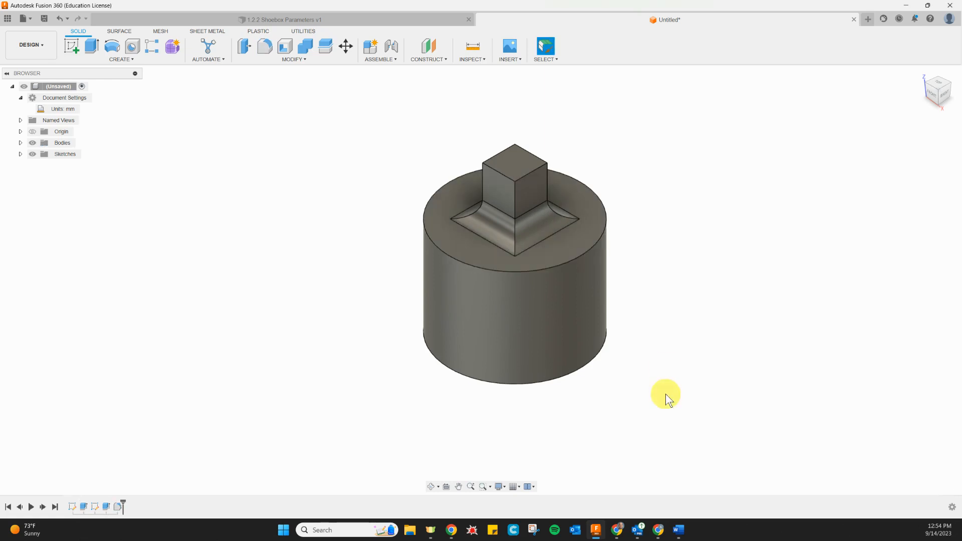
Compare with the reference drawing and set up a Distance and Angle chamfer of about 3.4 mm on the cylinder's bottom face.
left_click(596, 536)
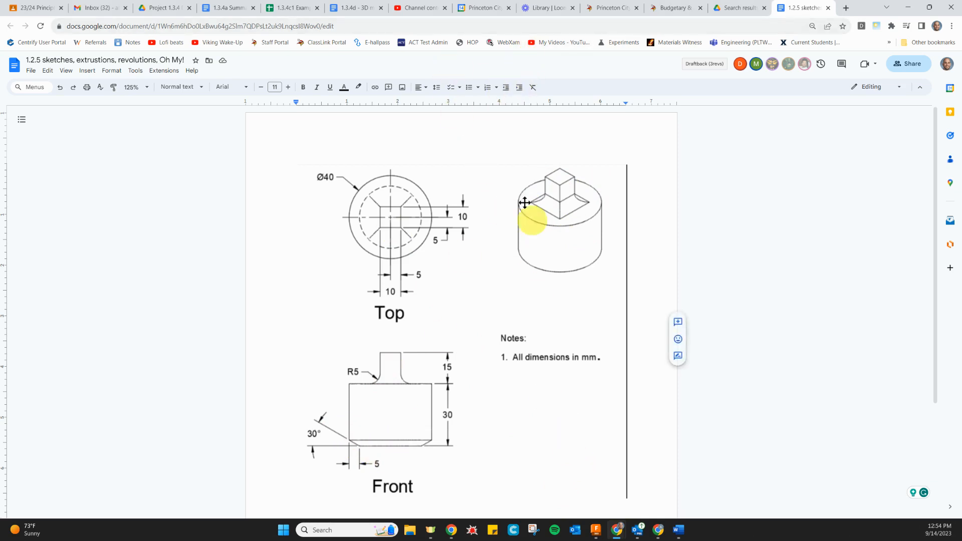
left_click(597, 530)
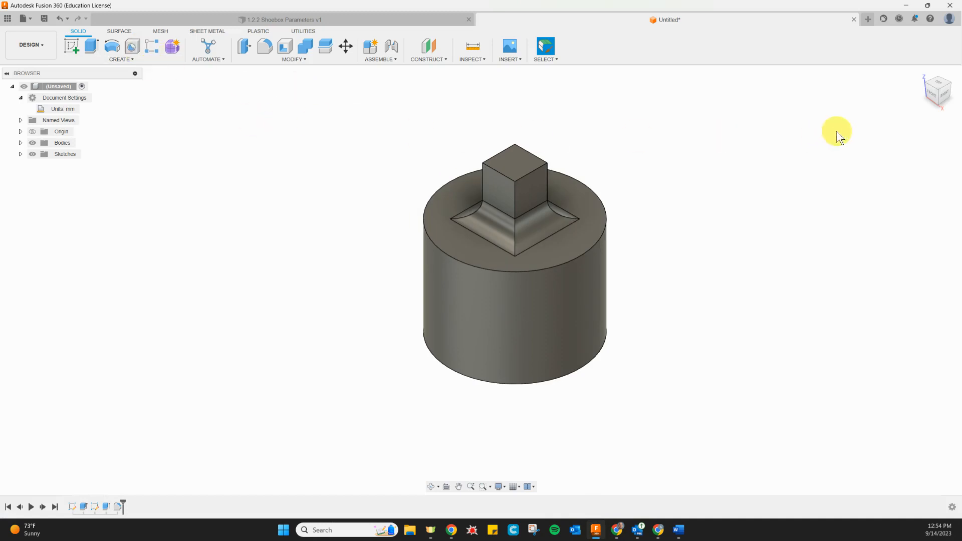
left_click_drag(940, 95, 946, 39)
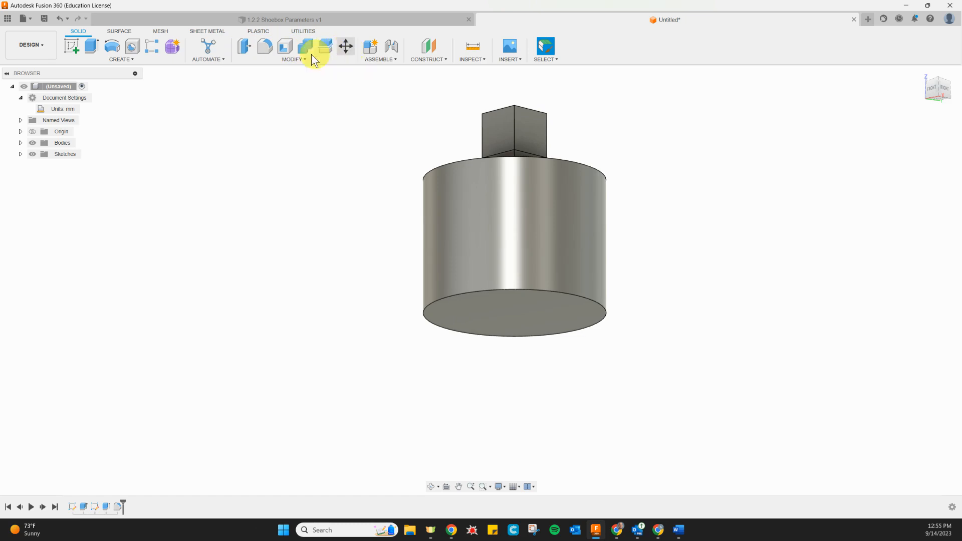
left_click(284, 60)
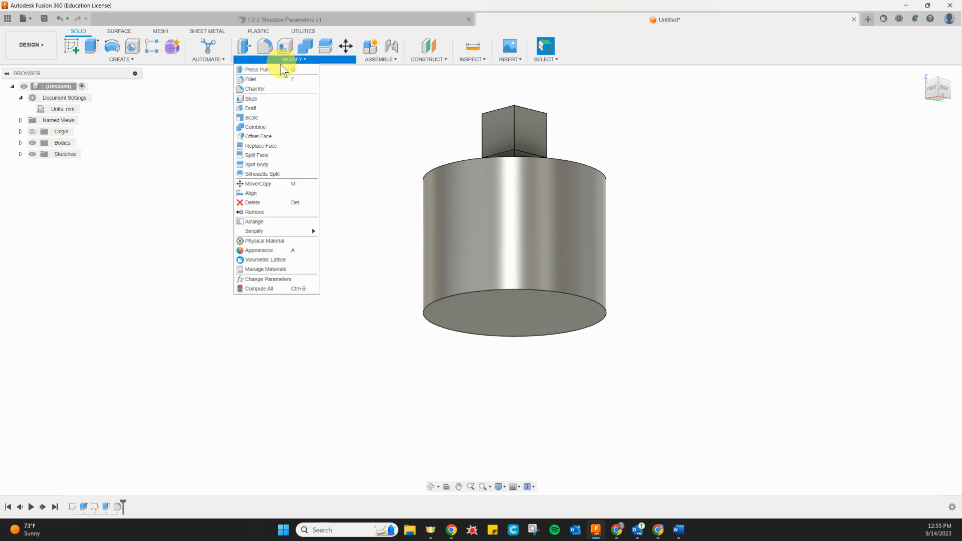
left_click(265, 88)
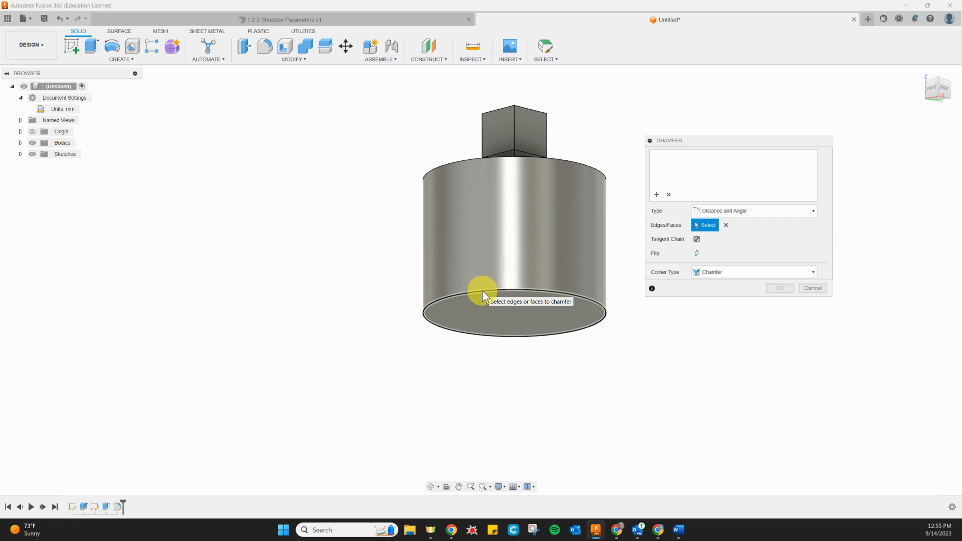
left_click(502, 312)
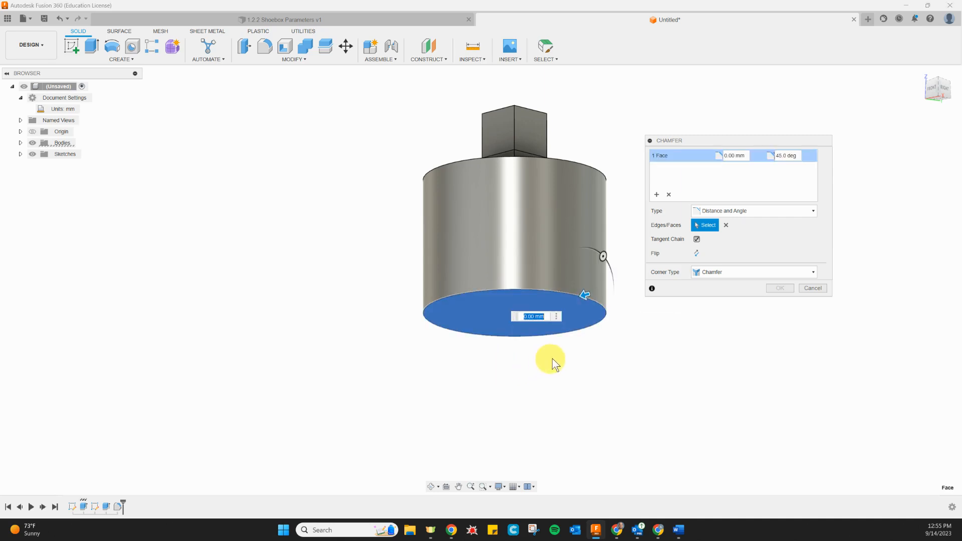
left_click(934, 90)
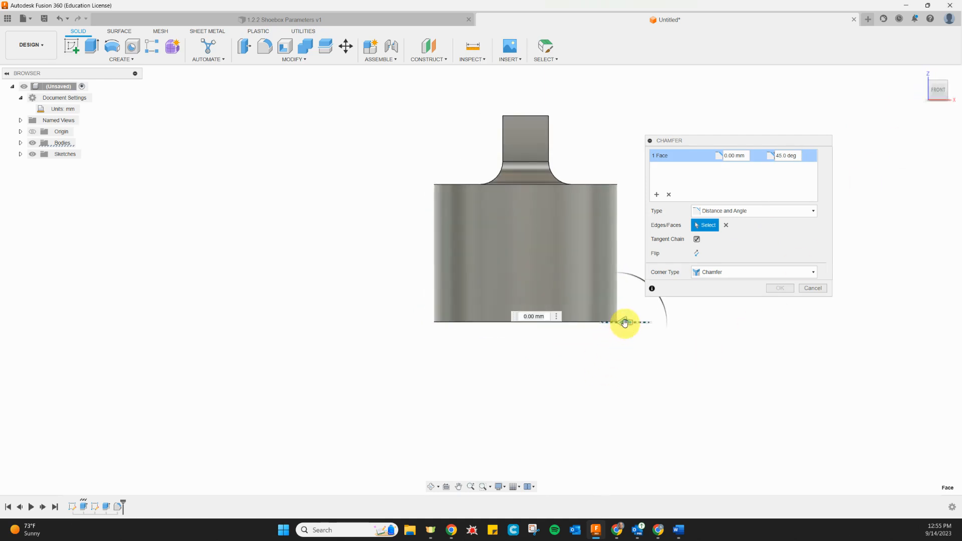
left_click_drag(936, 86, 937, 73)
mouse_move(627, 322)
left_mouse_down()
mouse_move(597, 324)
mouse_move(608, 322)
left_mouse_up()
left_click(672, 346)
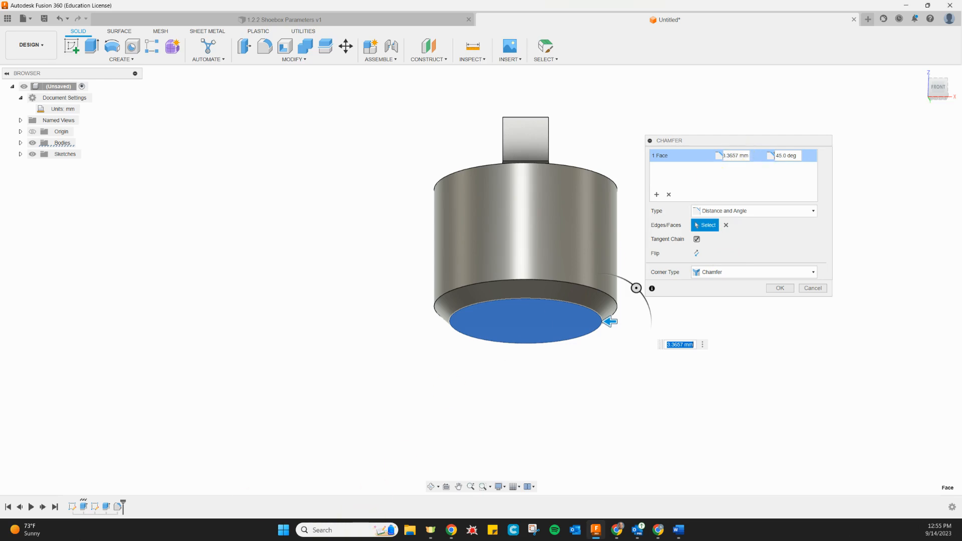
Check the bottom chamfer's dimensions on the reference drawing, then try the Equal Distance chamfer type and return to Distance and Angle.
key("alt+Tab")
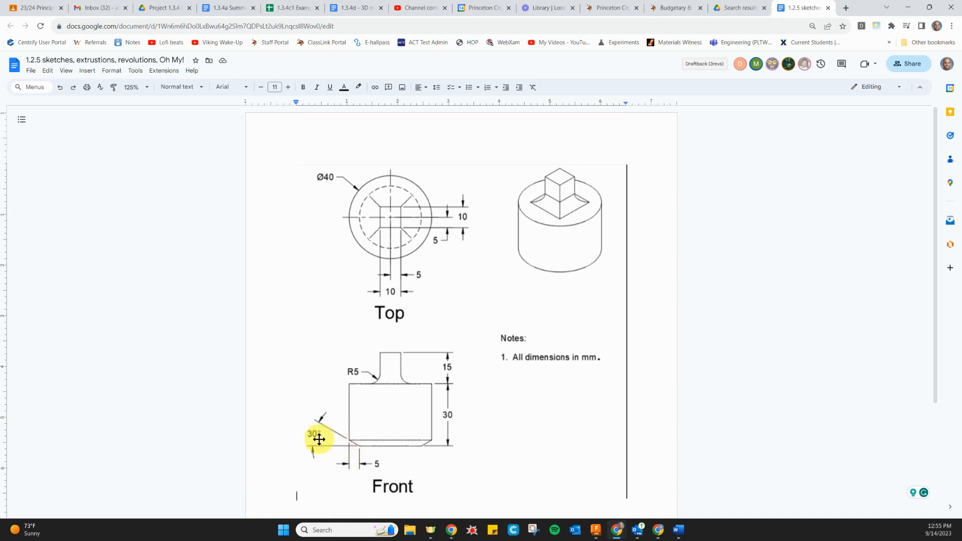
key("alt+Tab")
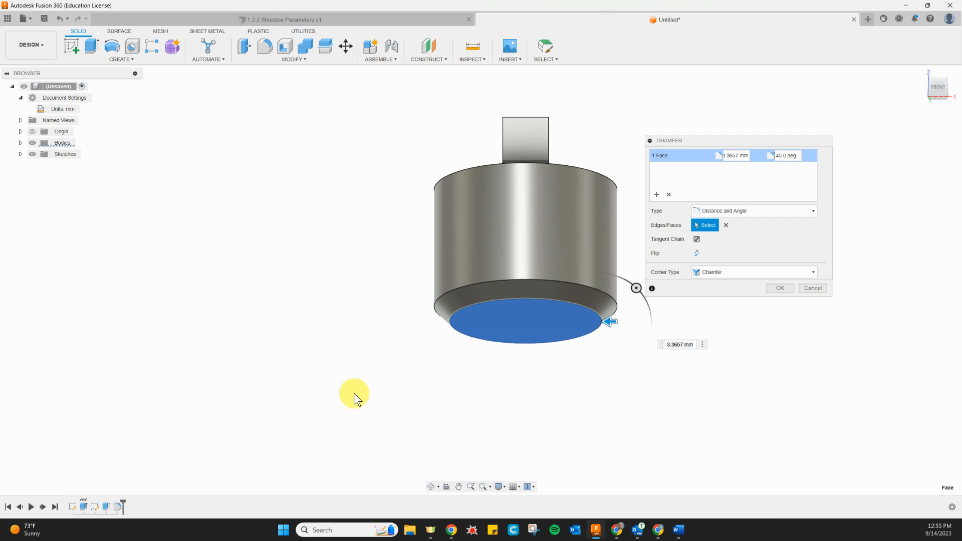
left_click(702, 211)
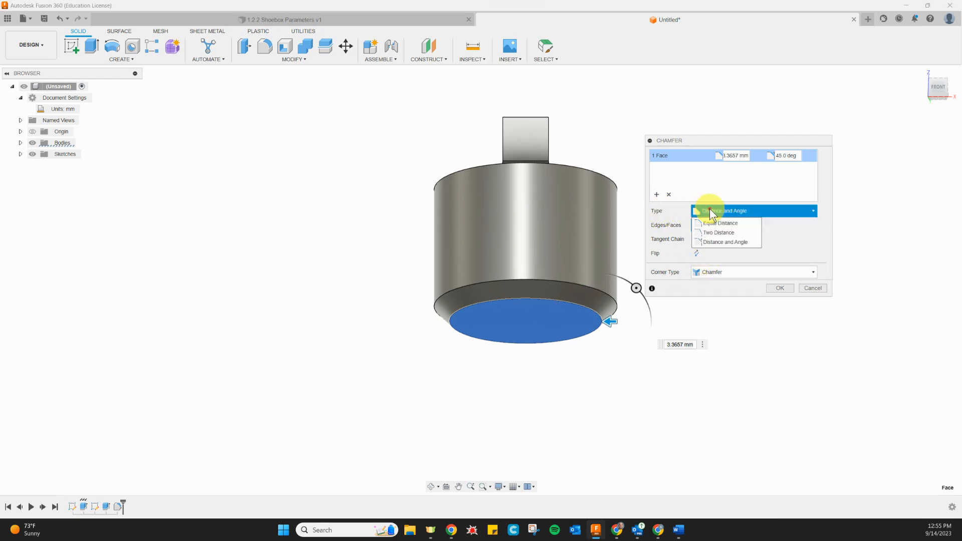
left_click(716, 223)
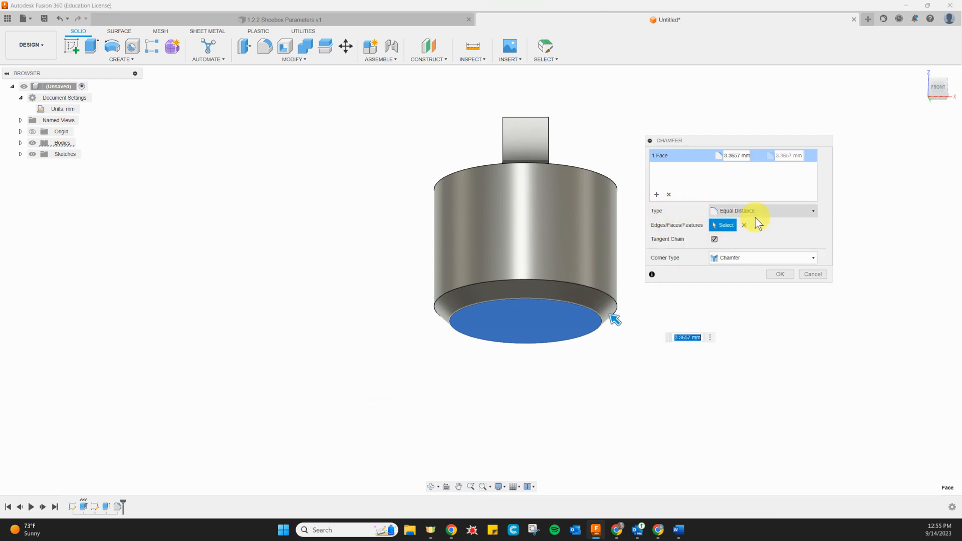
left_click(769, 212)
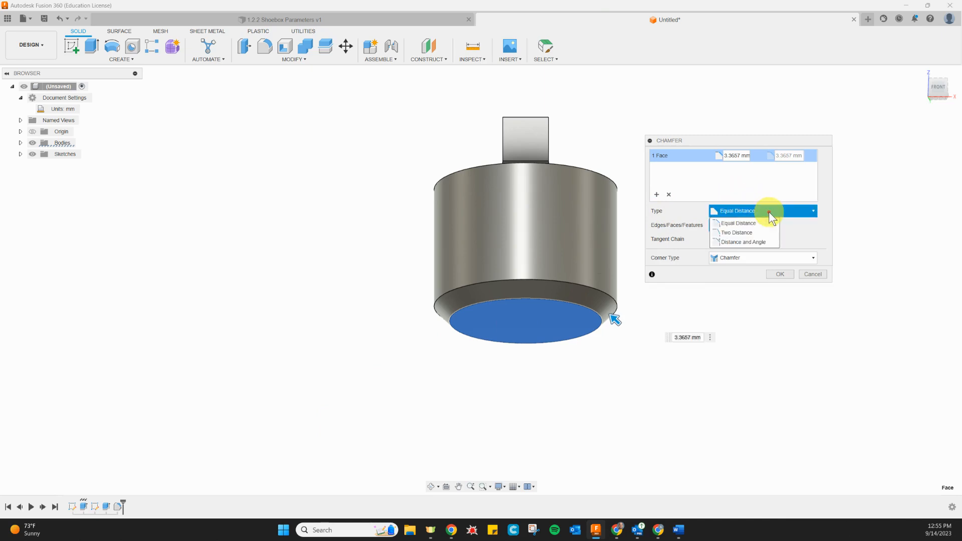
left_click(769, 243)
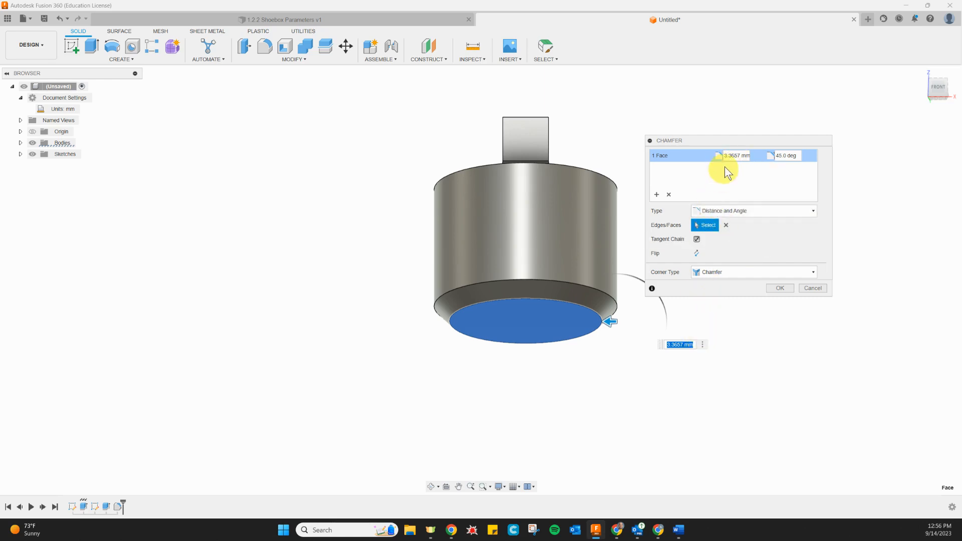
Recheck the reference drawing and complete the cylinder's bottom chamfer with a 5 mm distance and a 30 degree angle.
left_click(738, 155)
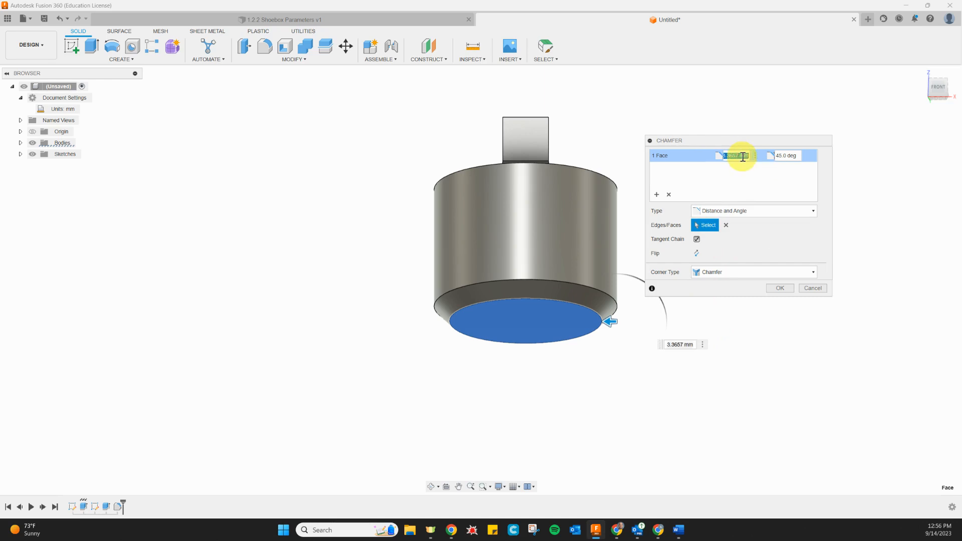
key("alt+Tab")
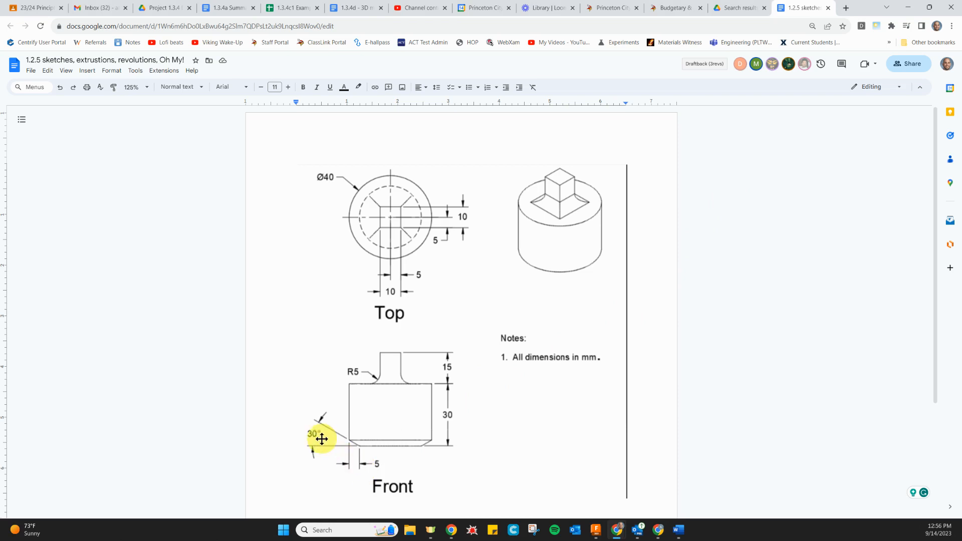
key("alt+Tab")
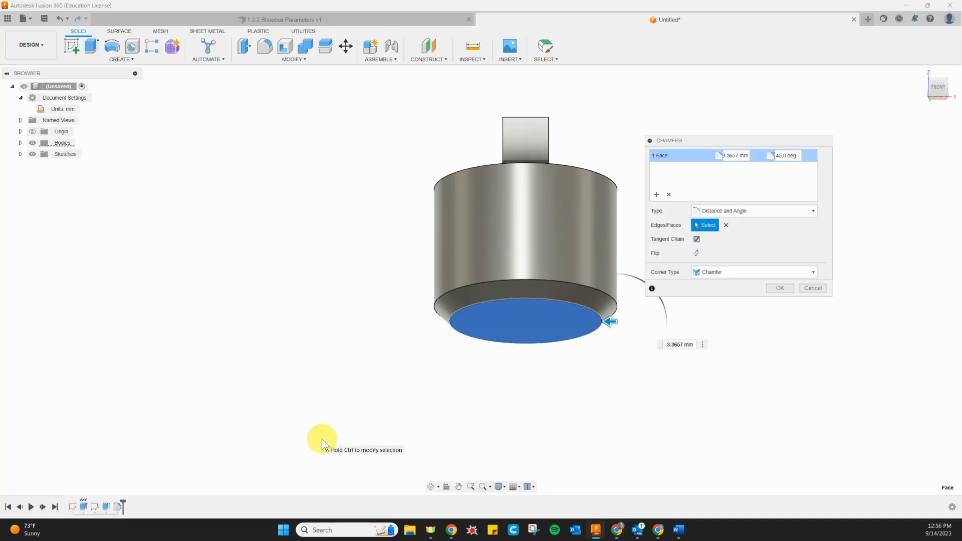
left_click(732, 155)
type("5")
key("Tab")
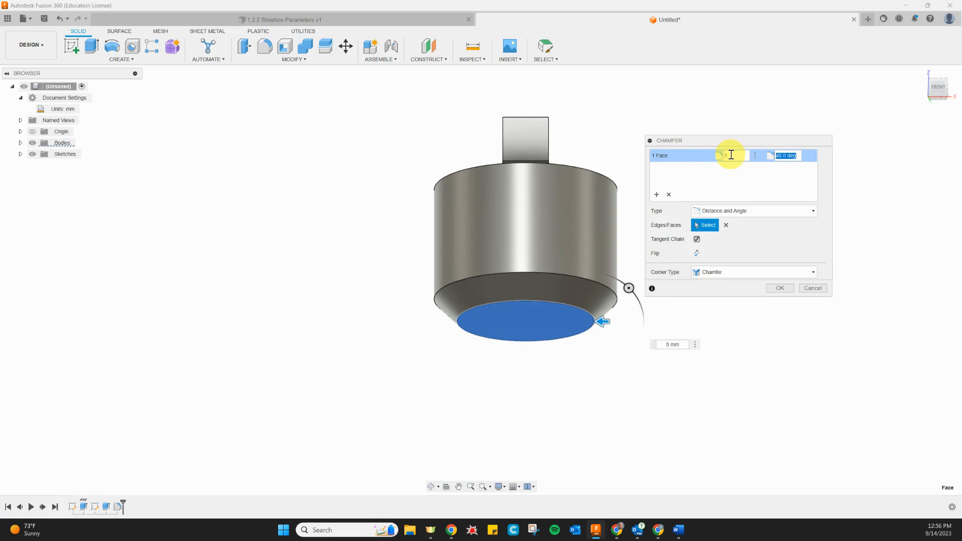
type("30")
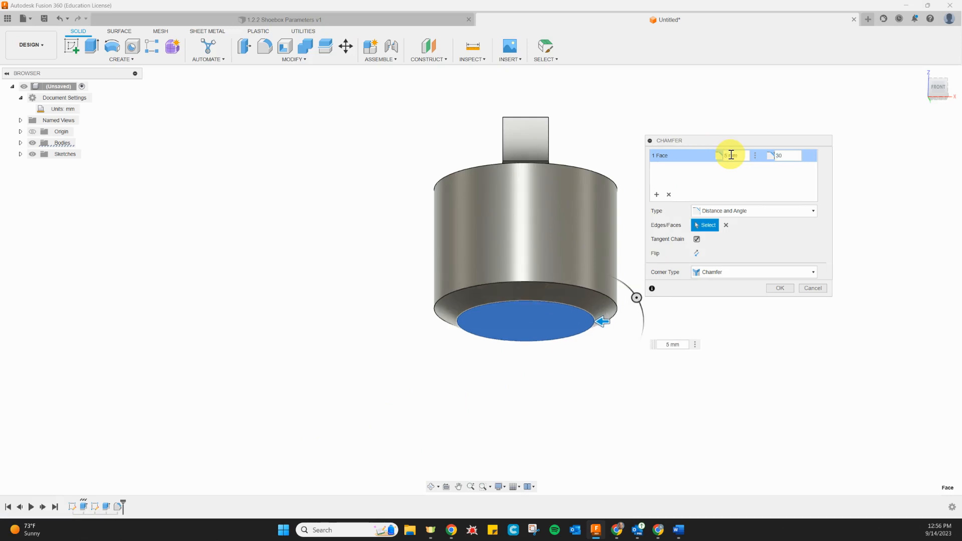
left_click(783, 288)
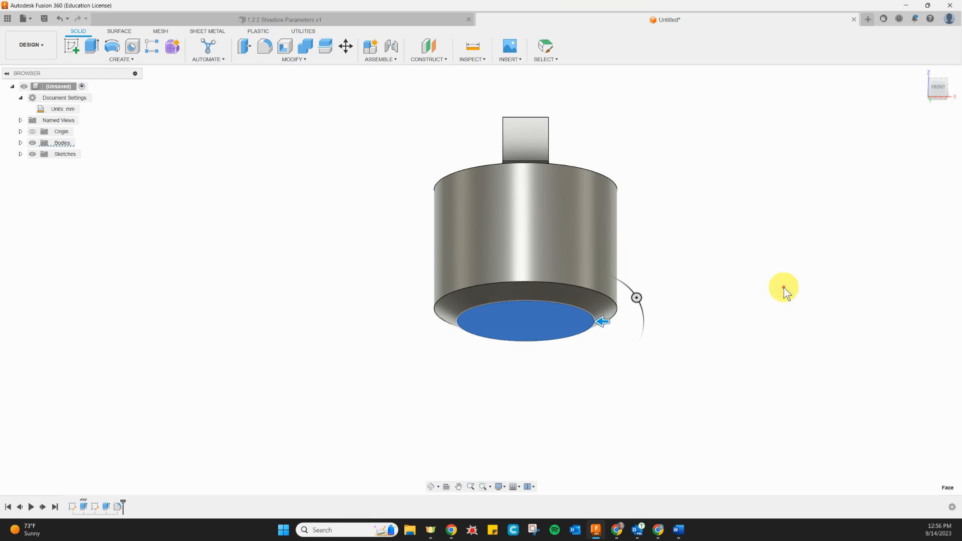
Inspect the finished part from the front and in the home view, and compare it with the reference drawing in Google Docs.
left_click(935, 86)
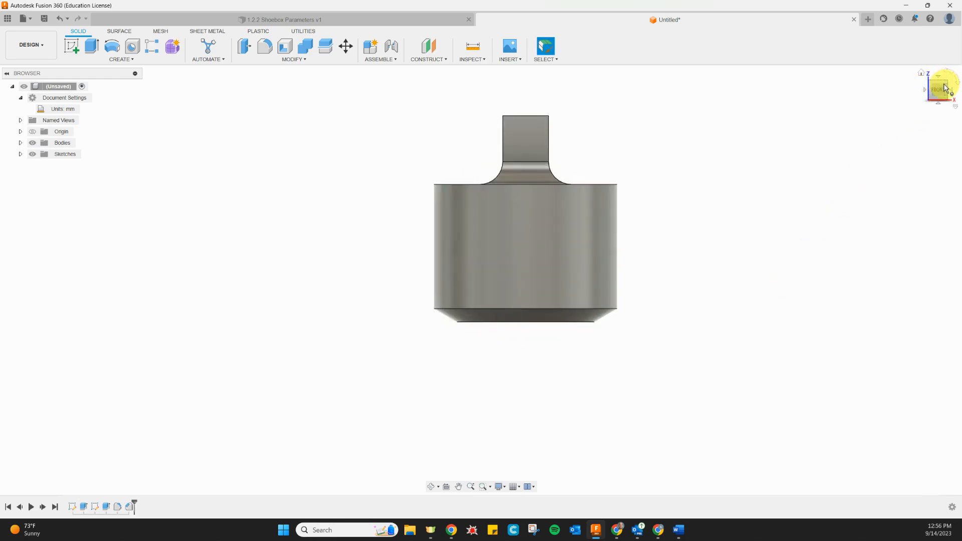
left_click(921, 74)
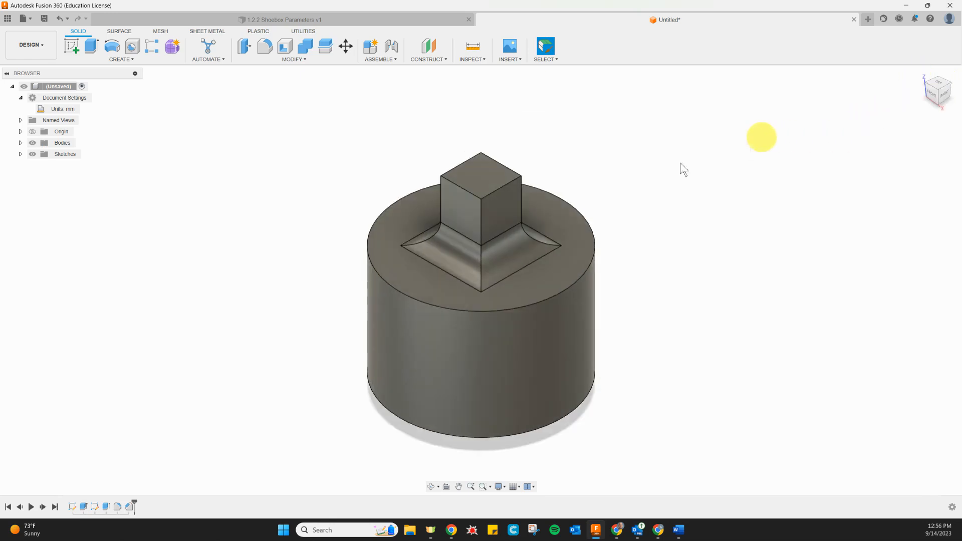
key("alt+Tab")
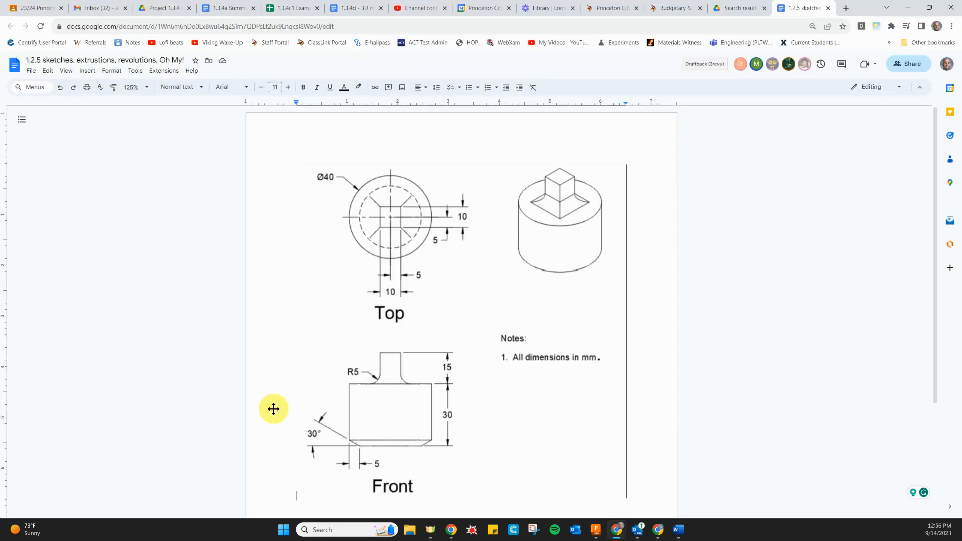